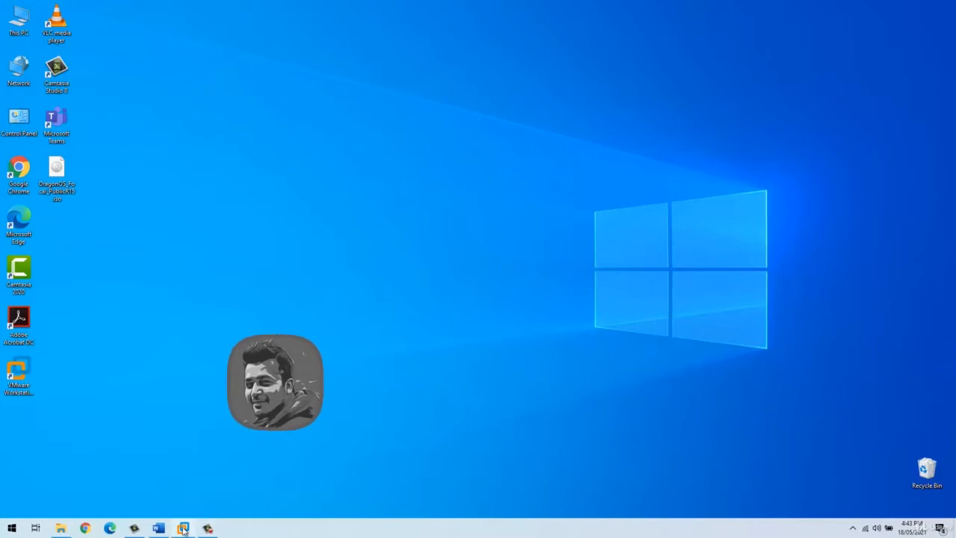
Step: Restore the VMware Workstation window from the Windows taskbar
click(183, 528)
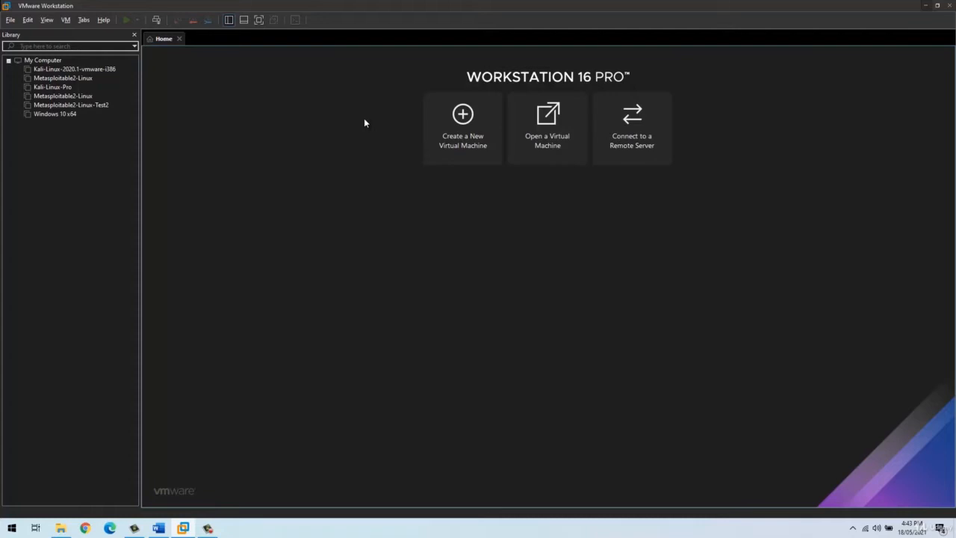
Step: Start a Custom (advanced) new virtual machine and accept Workstation 16.x hardware compatibility
click(444, 150)
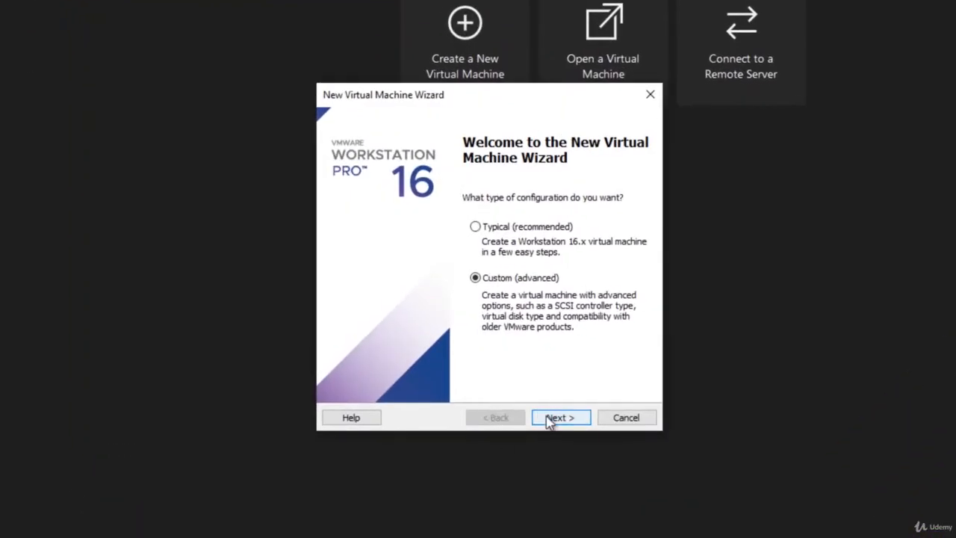
click(549, 418)
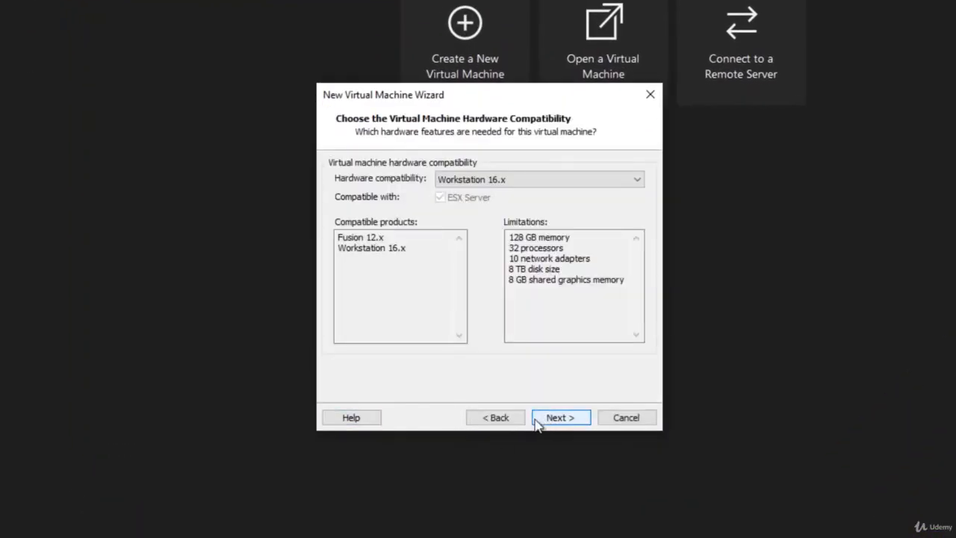
click(489, 418)
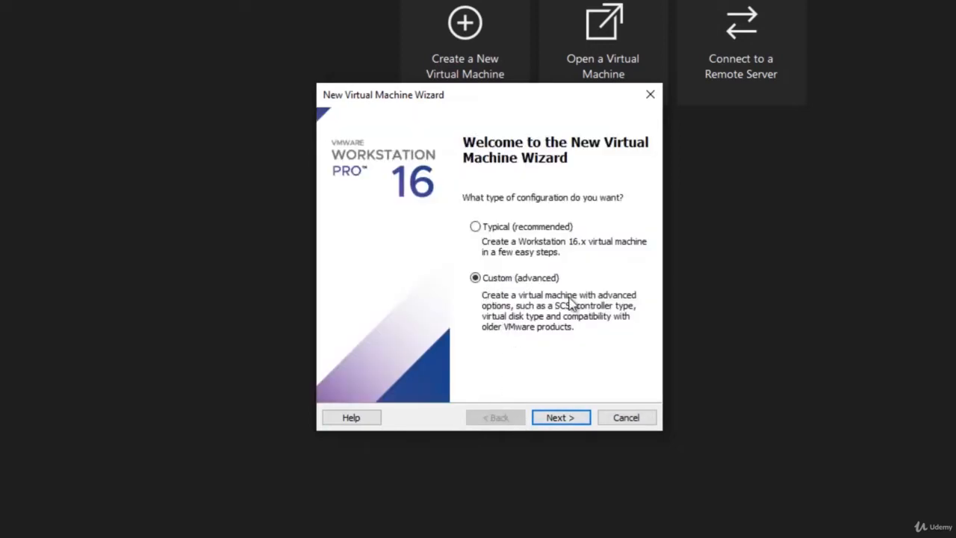
click(551, 419)
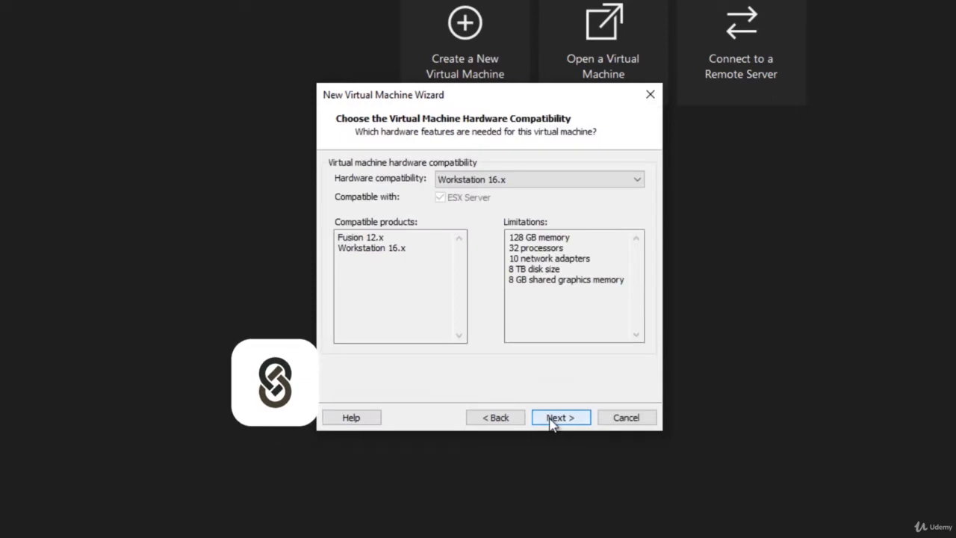
click(552, 418)
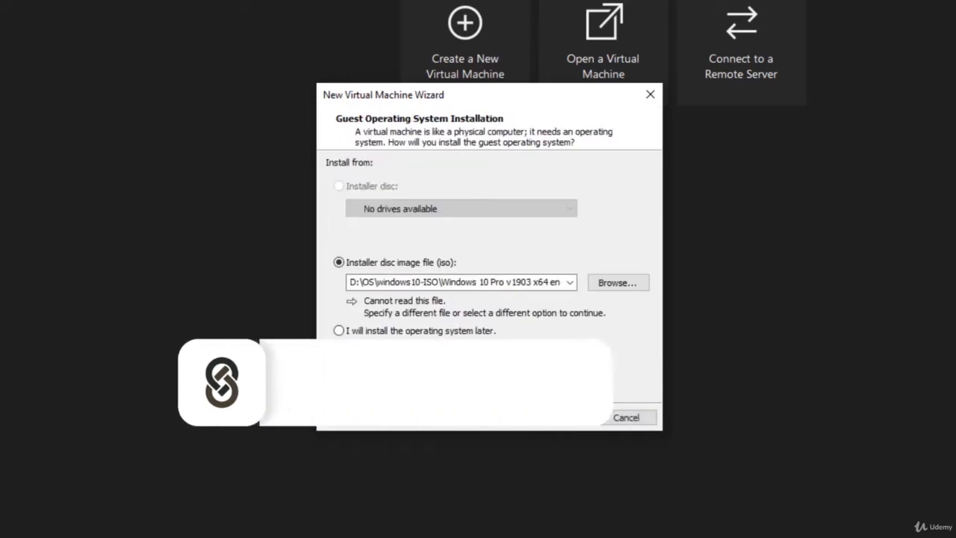
Step: Use DragonOS_Focal_PublicR15.iso from the Desktop as the installer disc image
click(616, 283)
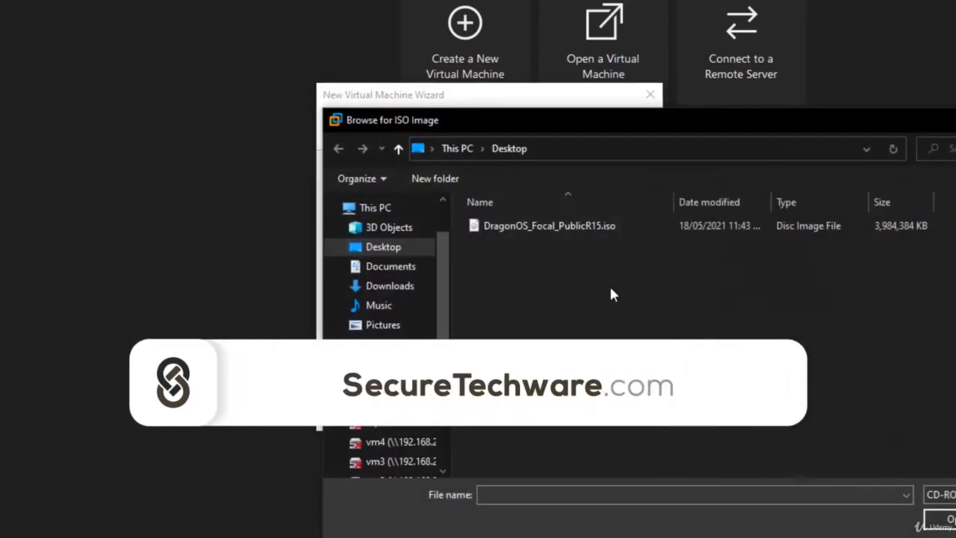
click(526, 228)
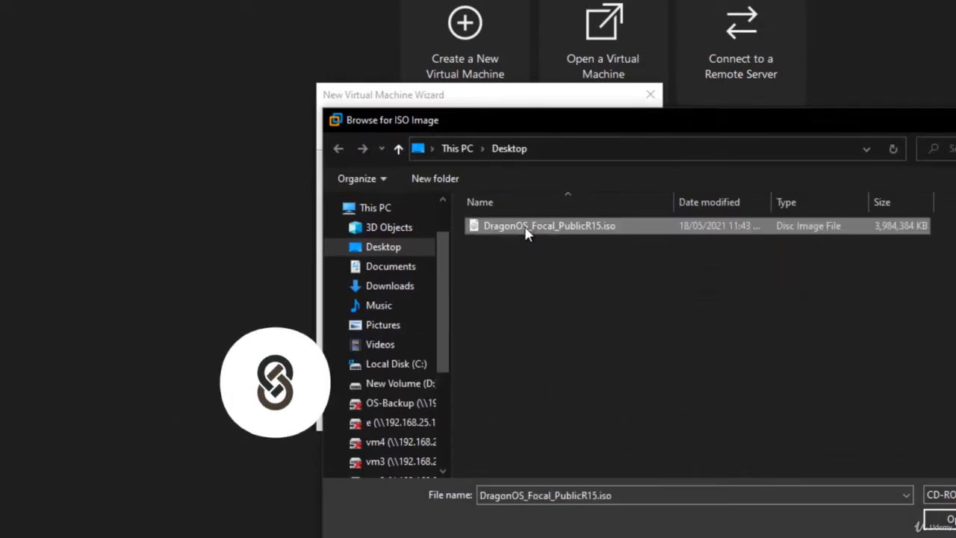
double_click(525, 232)
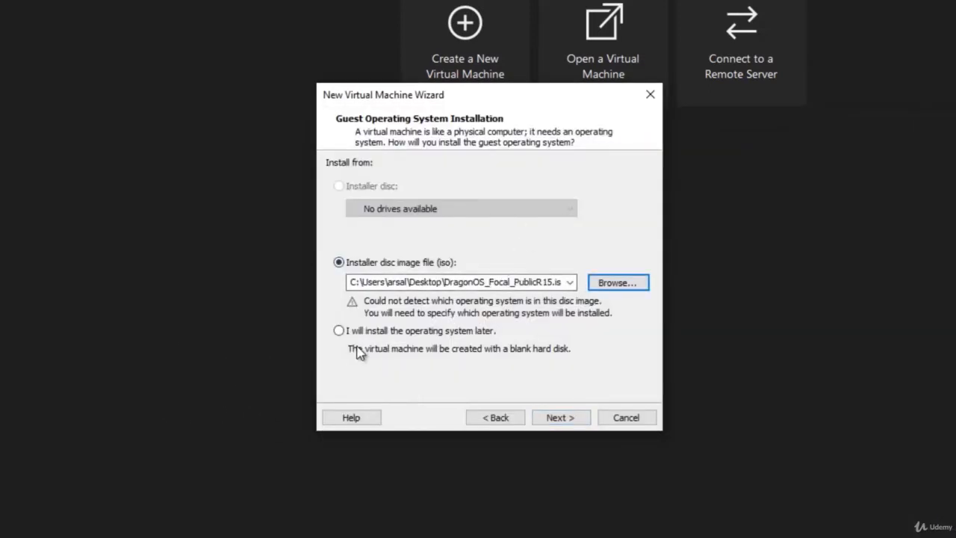
click(560, 417)
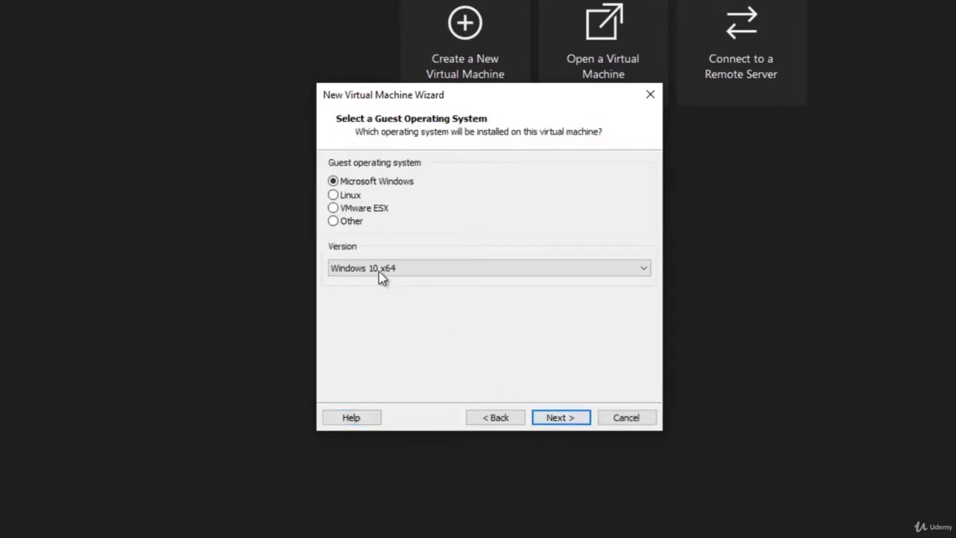
Step: Set the guest to Linux Ubuntu and choose D:\OS as the storage folder
click(333, 196)
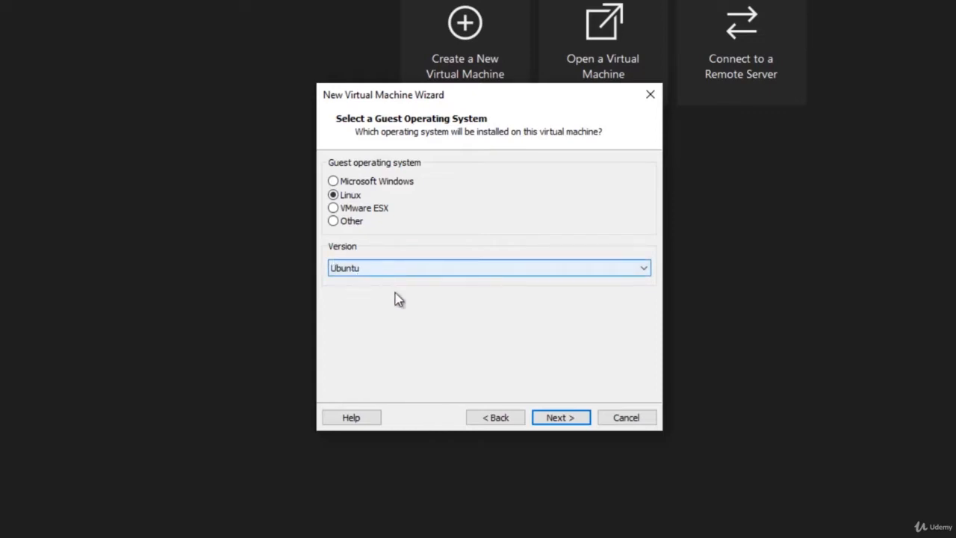
click(566, 420)
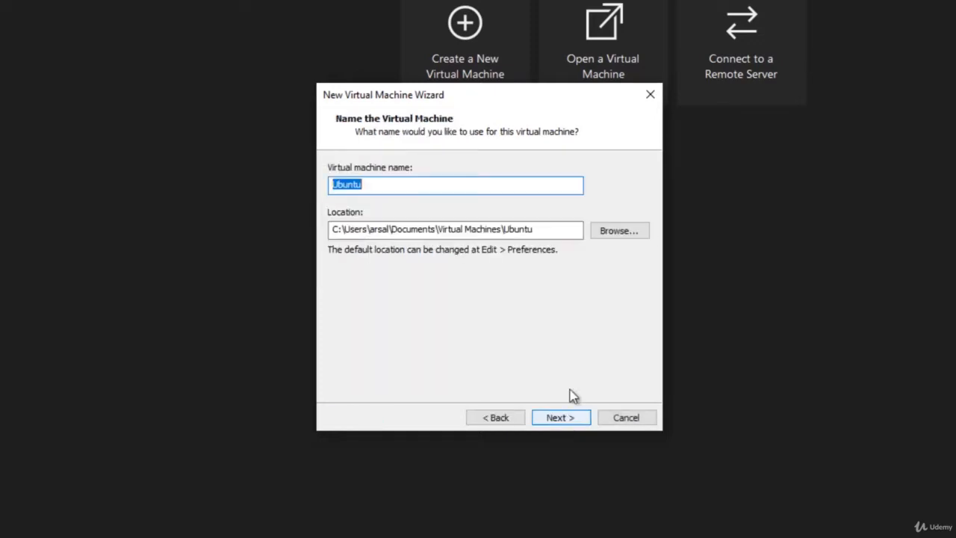
click(608, 232)
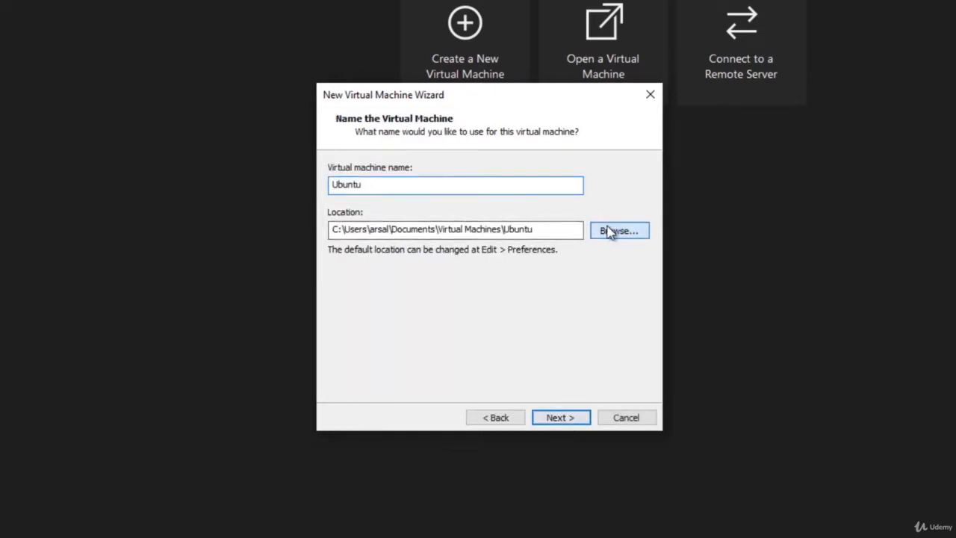
scroll(471, 313, down, 2)
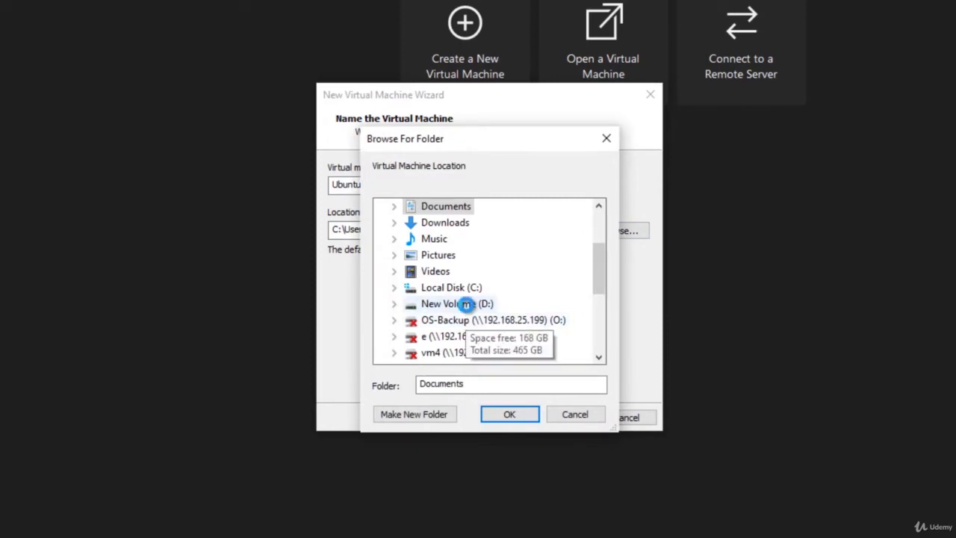
double_click(465, 304)
double_click(459, 305)
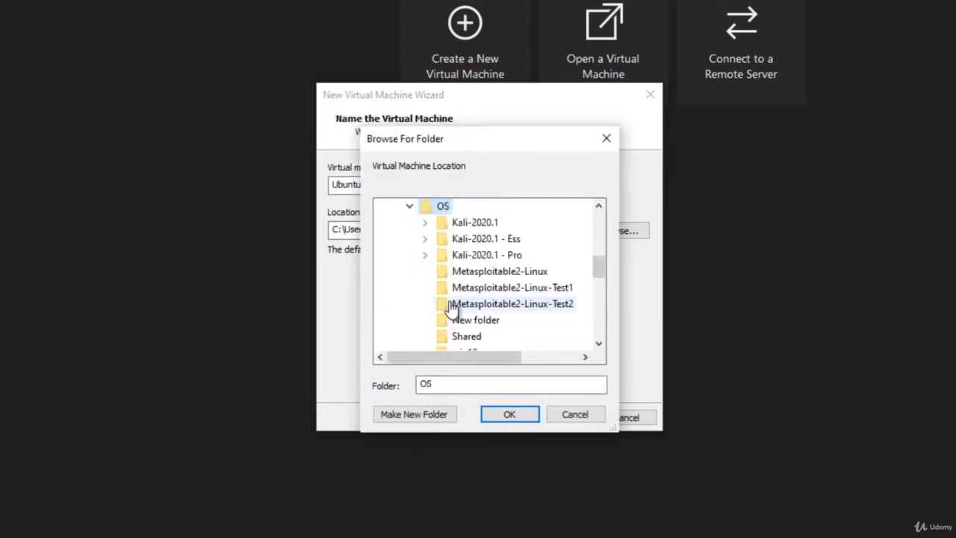
click(521, 418)
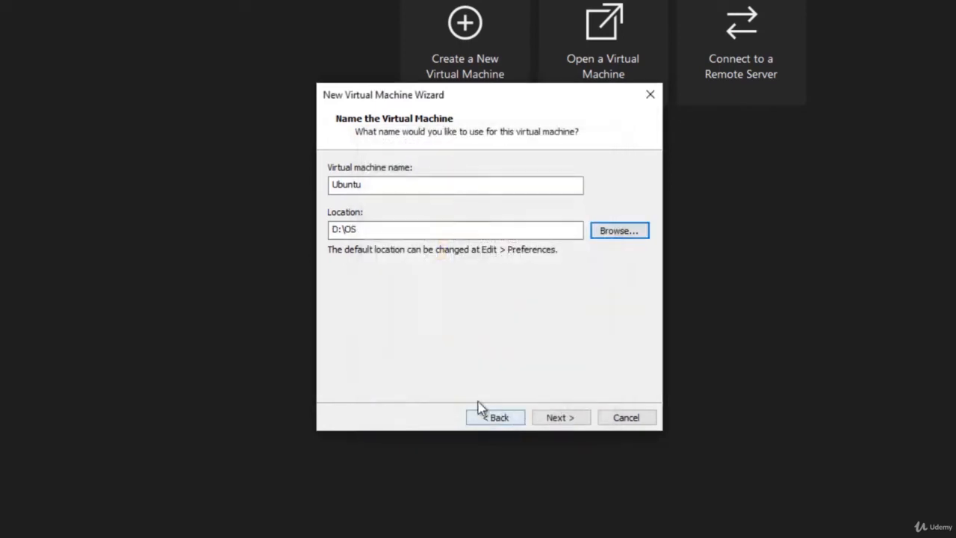
Step: Make the location D:\OS\DragonOS and rename the virtual machine to DragonOS
click(388, 232)
text(\)
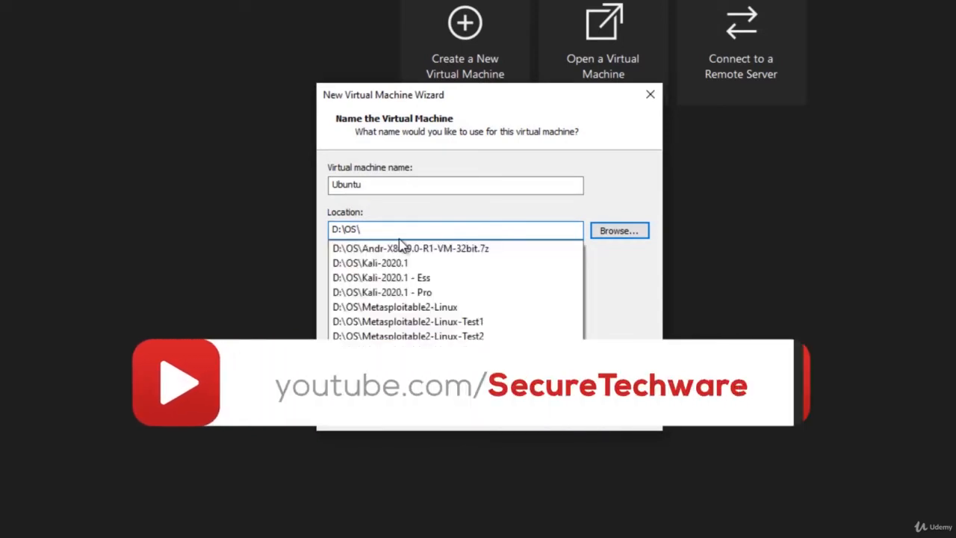
text(Da)
key(BackSpace)
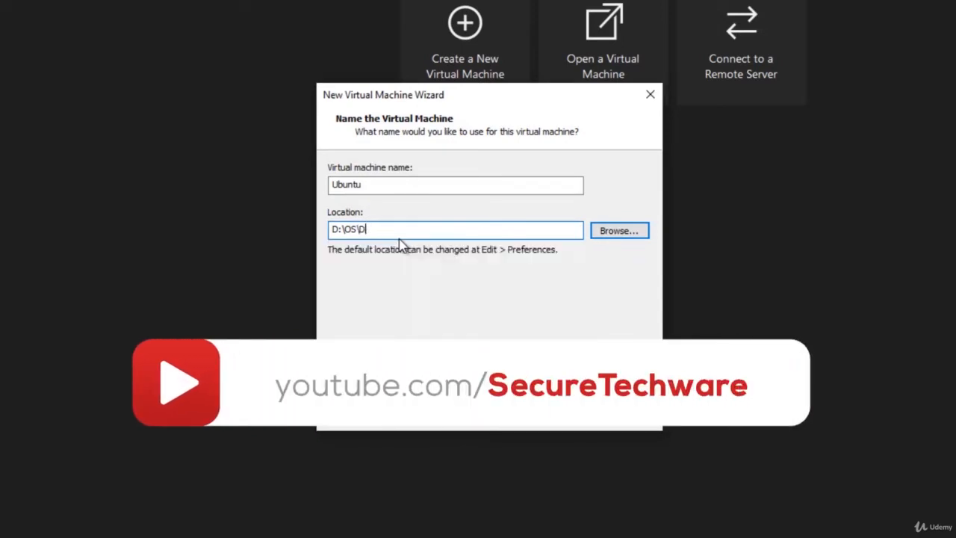
text(radon)
key(BackSpace)
key(BackSpace)
key(BackSpace)
text(gonOS)
double_click(372, 189)
text(DragonOS)
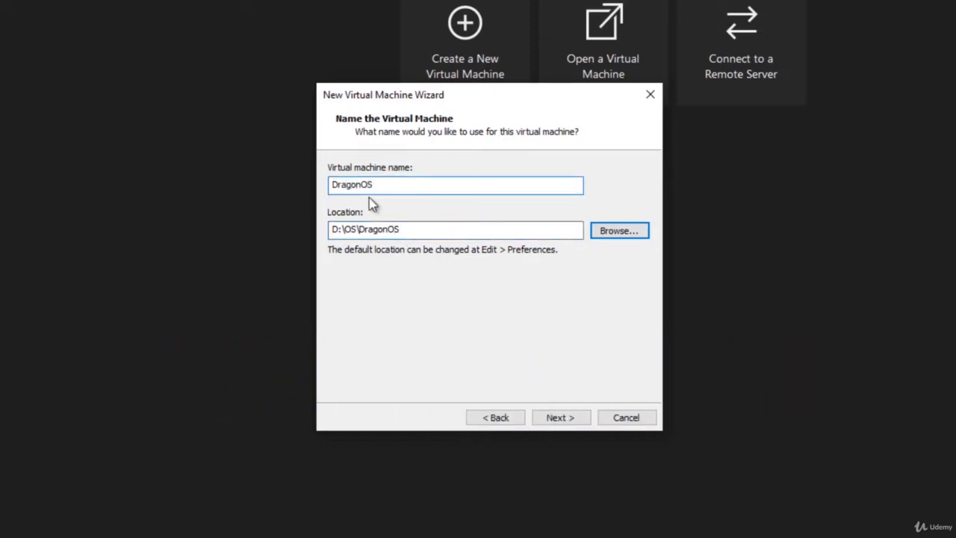
Step: Accept the DragonOS name, keep 2 processors and 4096 MB of memory
click(561, 418)
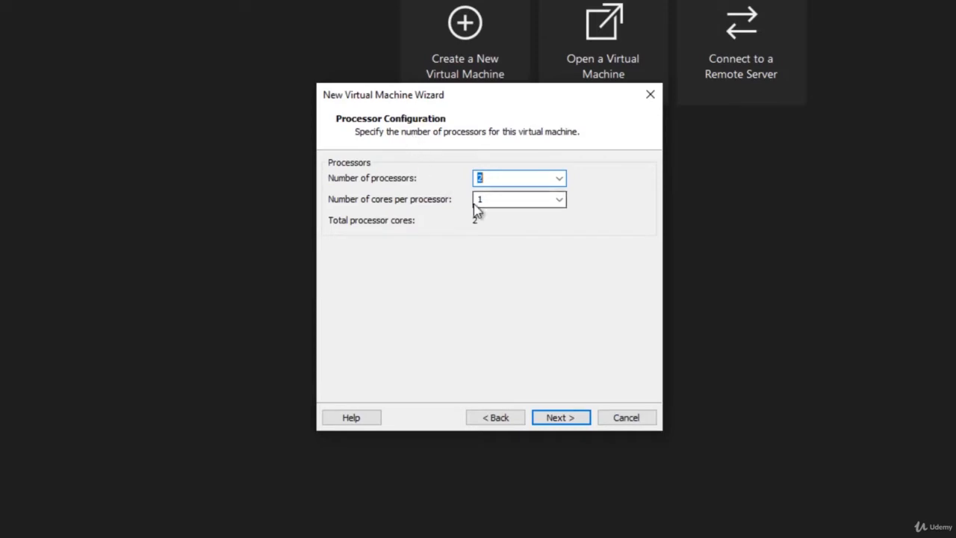
click(578, 417)
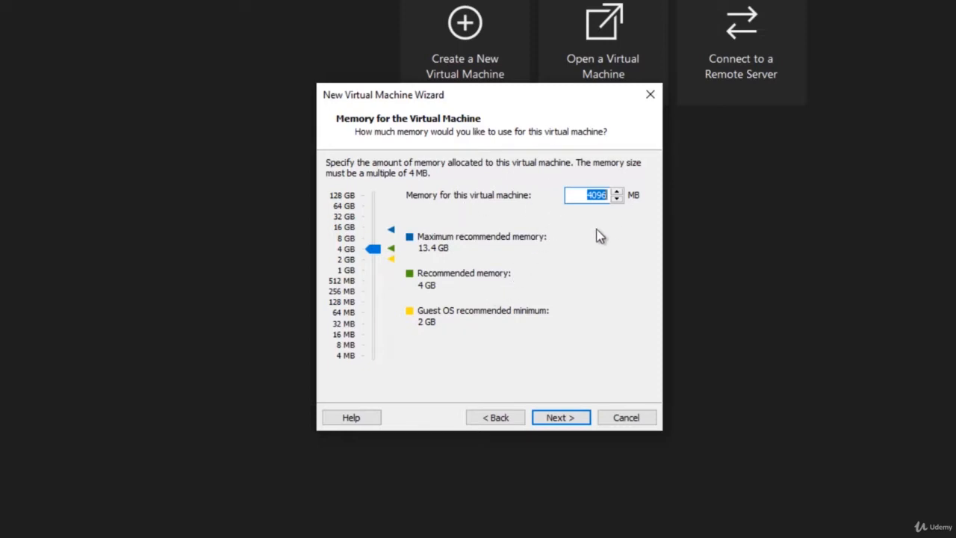
click(556, 418)
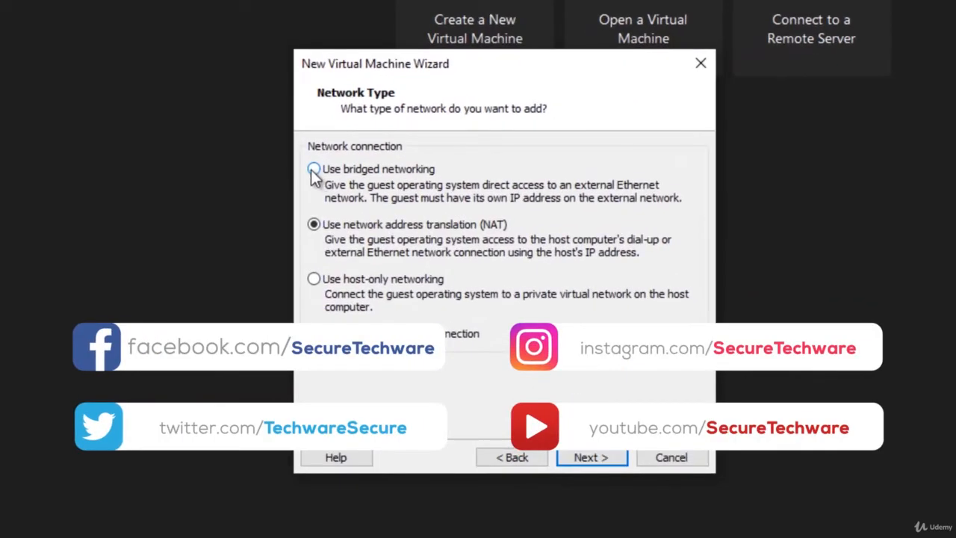
Step: Choose bridged networking, keep the LSI Logic controller and SCSI disk, and create a new disk
click(314, 171)
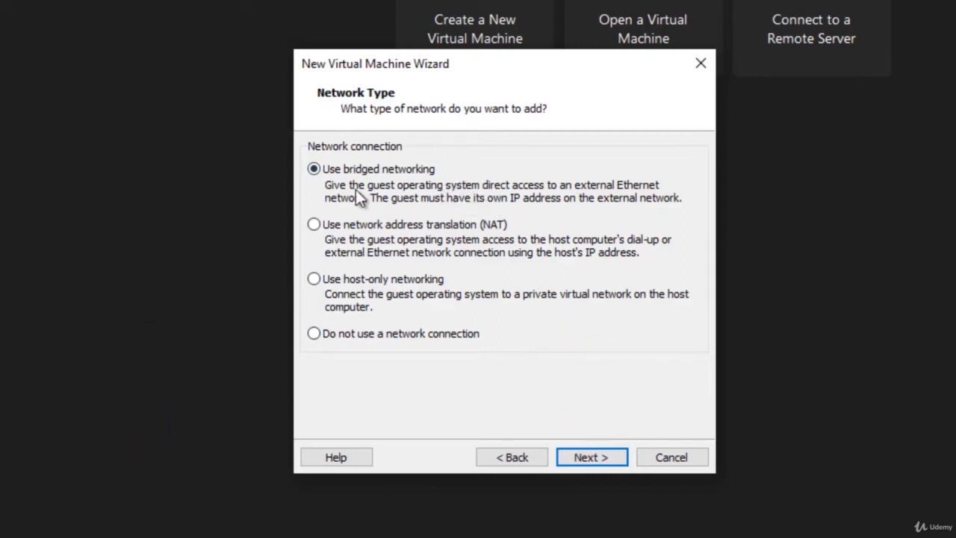
click(583, 461)
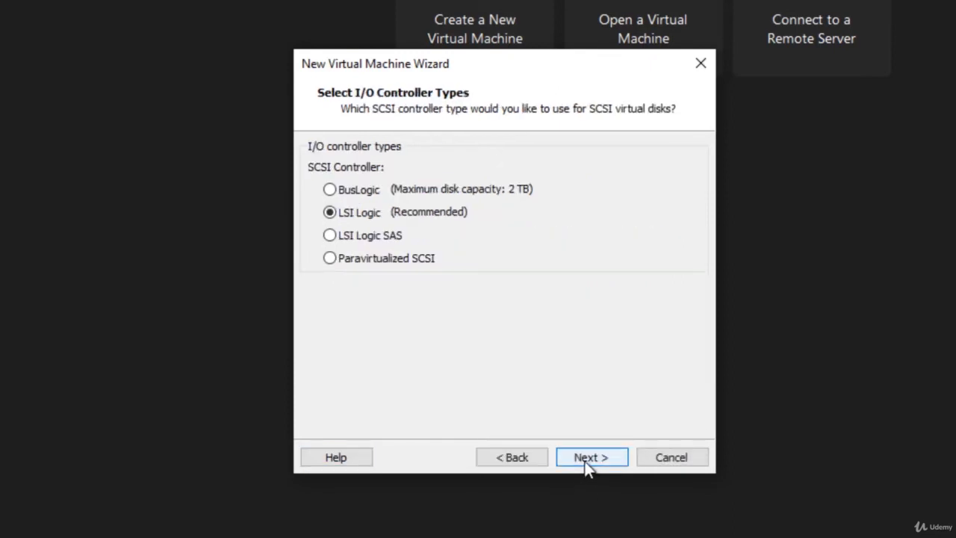
click(586, 462)
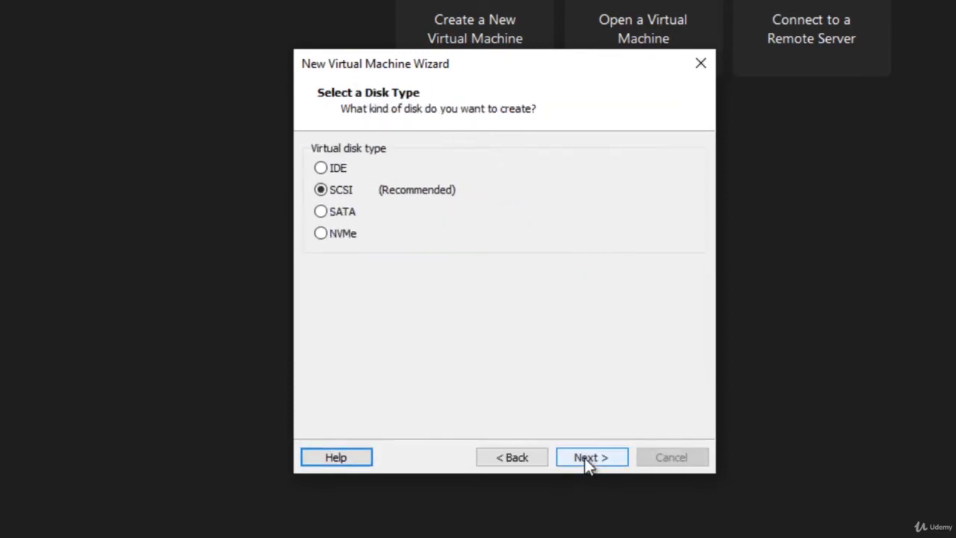
click(587, 458)
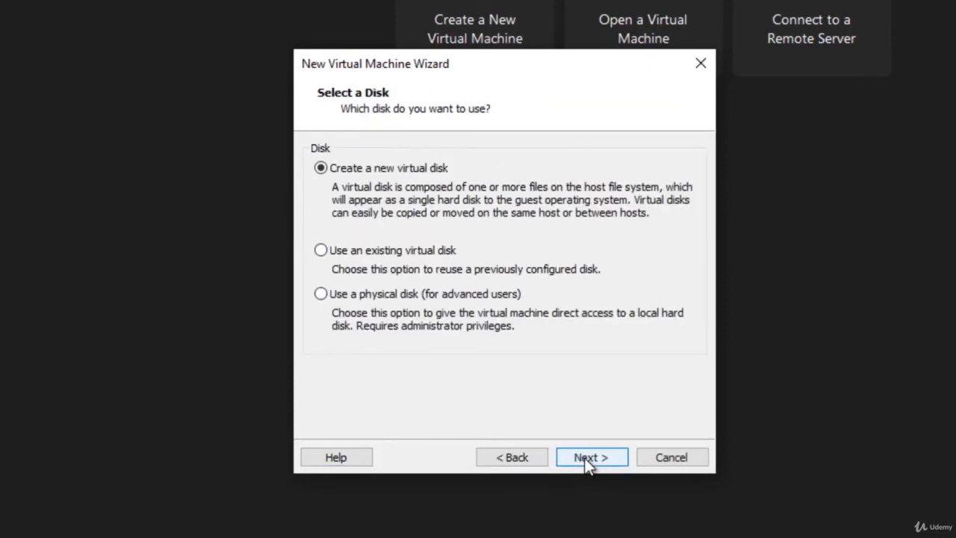
click(587, 461)
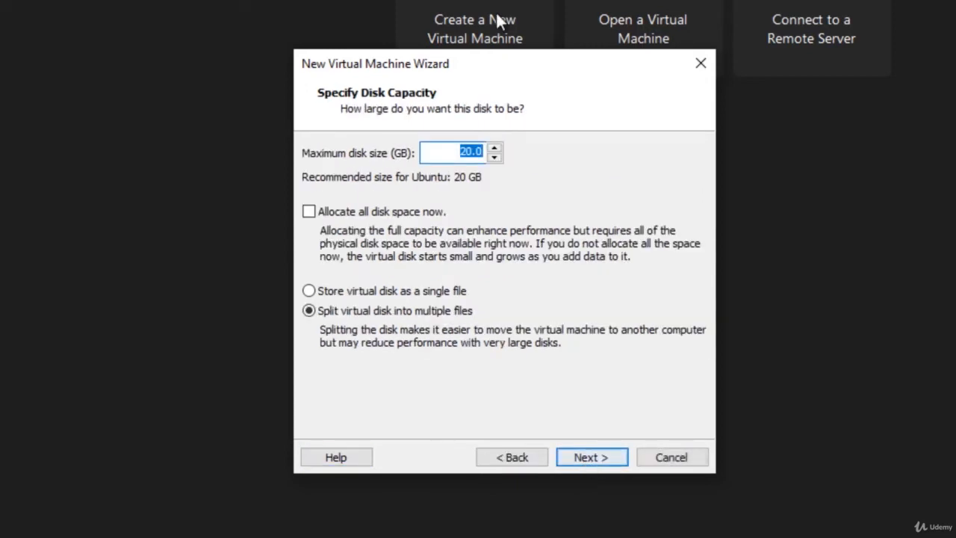
Step: Set the maximum disk size to 80 GB, keep DragonOS.vmdk, and finish the wizard
click(461, 153)
drag(461, 156, 467, 156)
text(80)
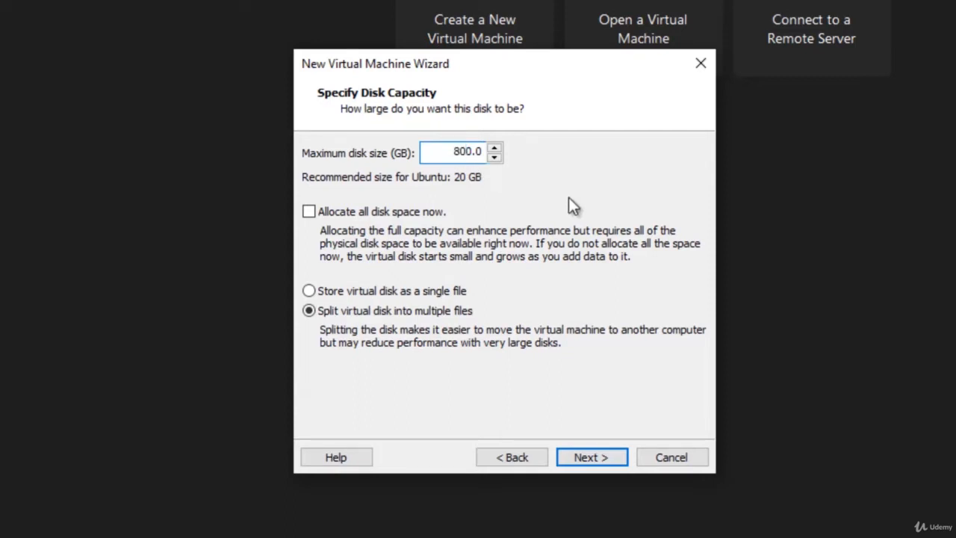
key(BackSpace)
click(594, 457)
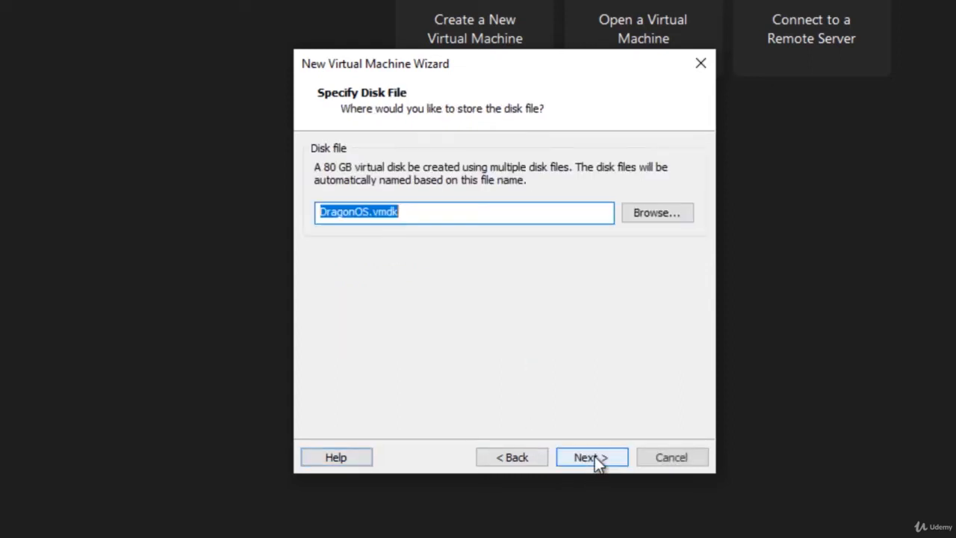
click(594, 458)
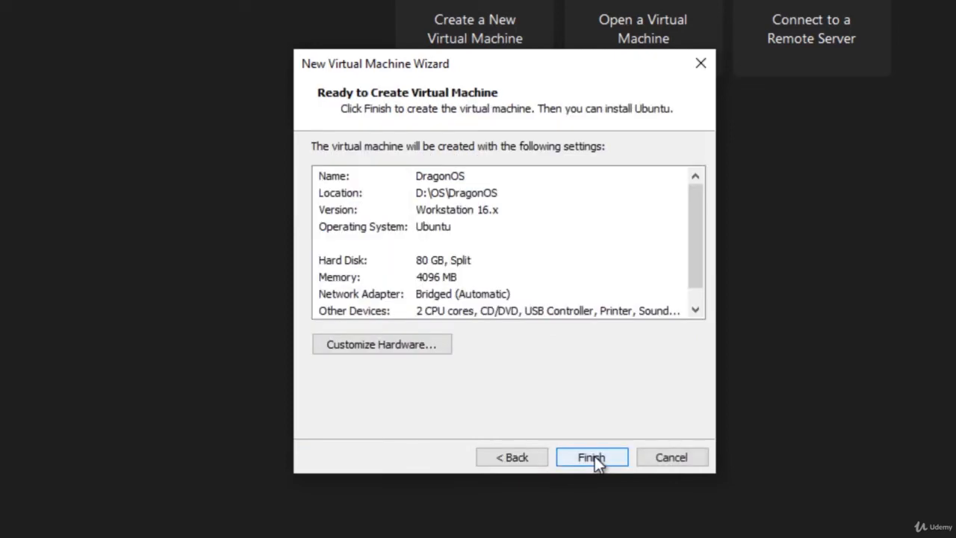
click(592, 456)
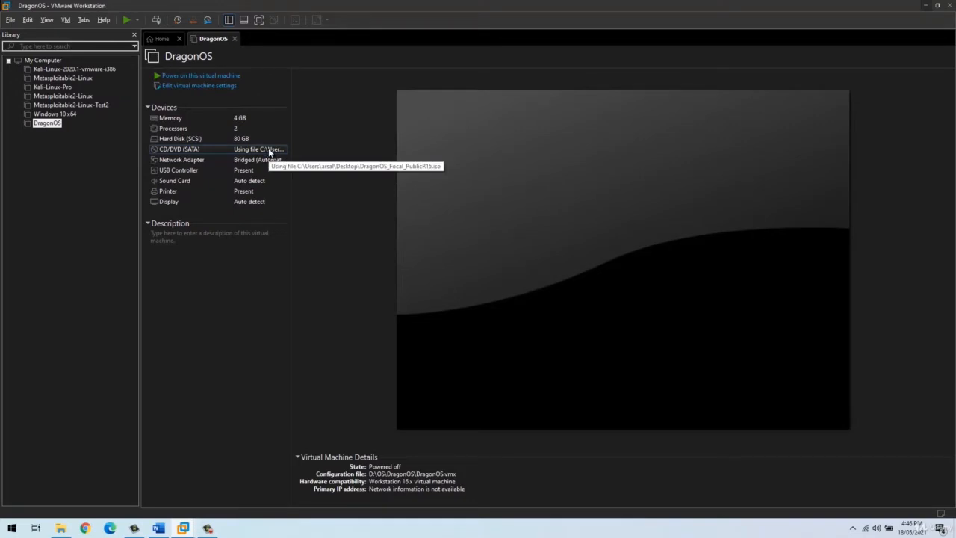
Step: Power on the DragonOS VM and halt the boot menu countdown on the live entry
click(217, 77)
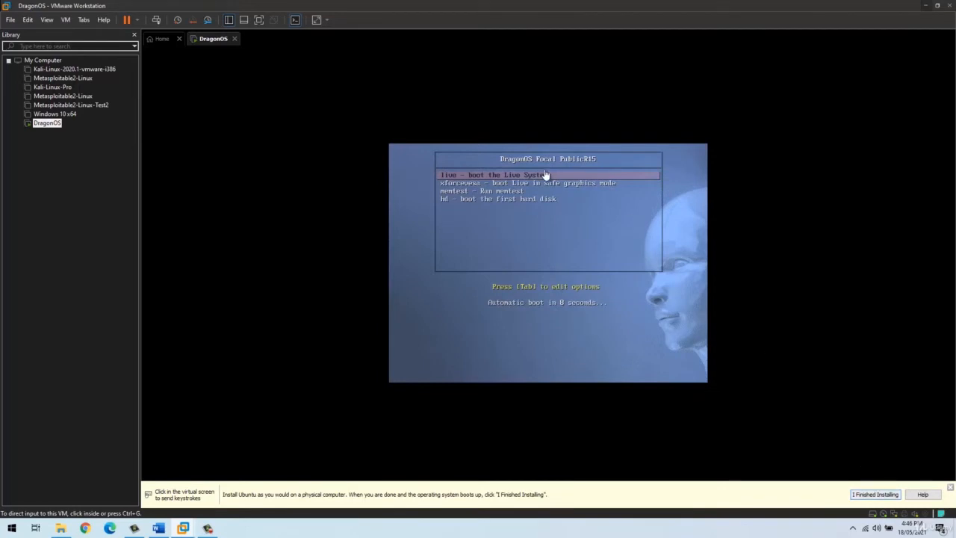
click(528, 240)
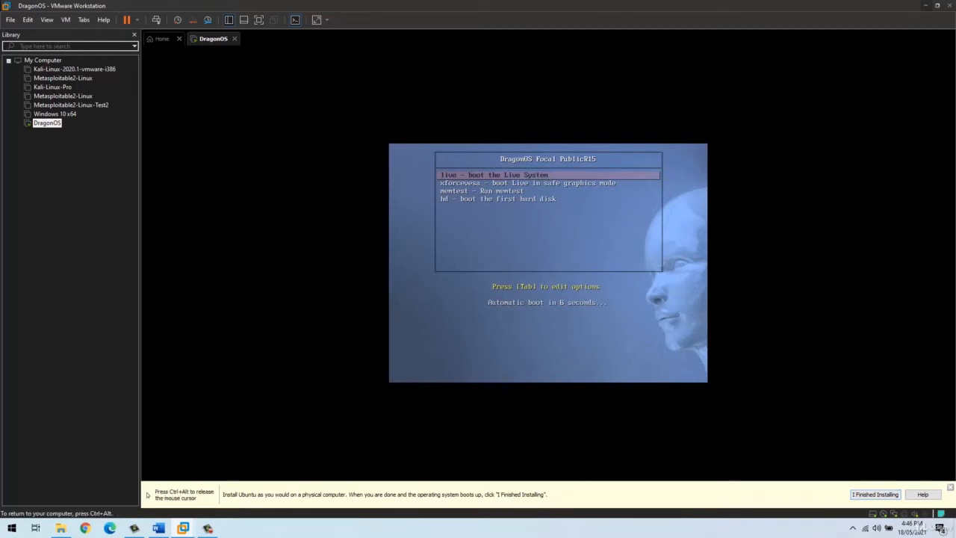
key(Down)
key(Down)
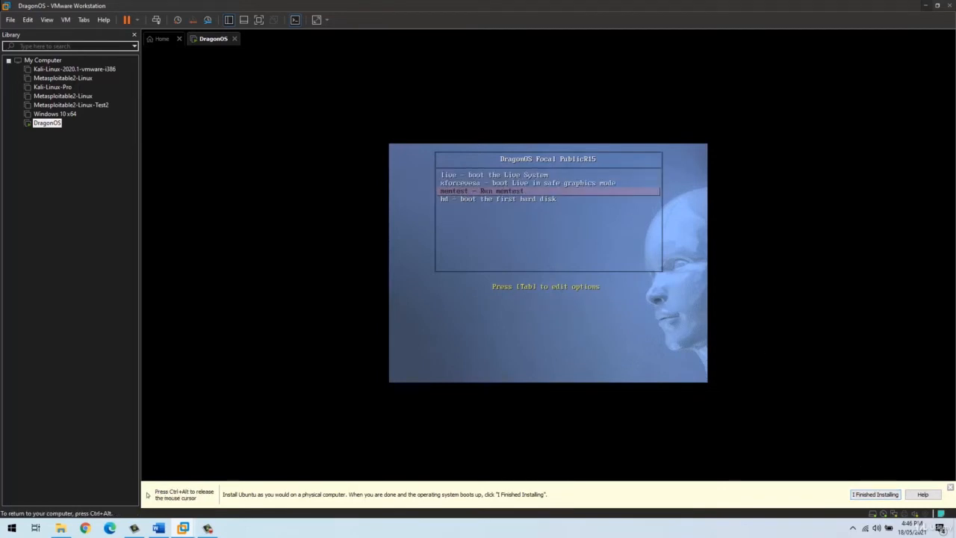
key(Down)
key(Up)
key(Up)
key(Up)
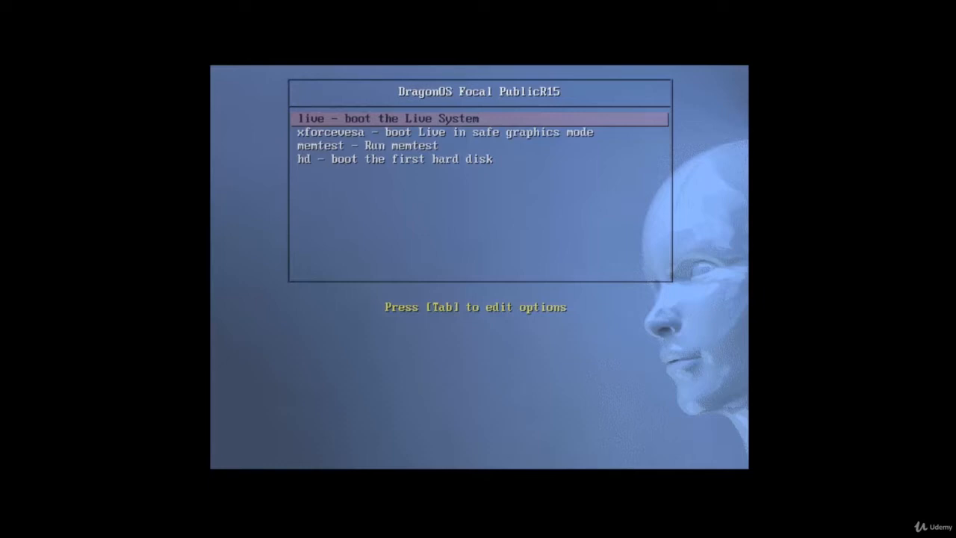
Step: Boot 'live - boot the Live System' and wait for the DragonOS live desktop
key(Return)
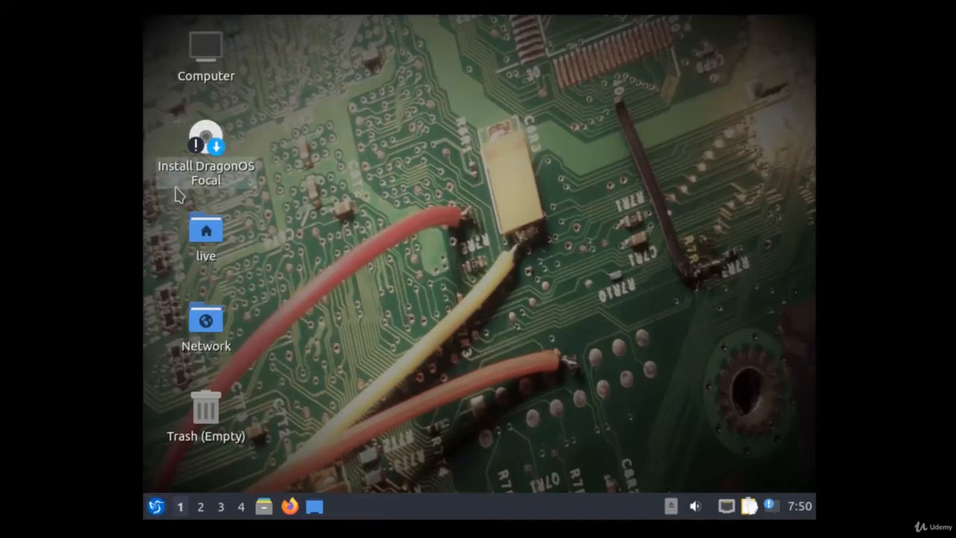
Step: Run the Install DragonOS Focal desktop entry, confirming Execute in the file prompt
double_click(215, 152)
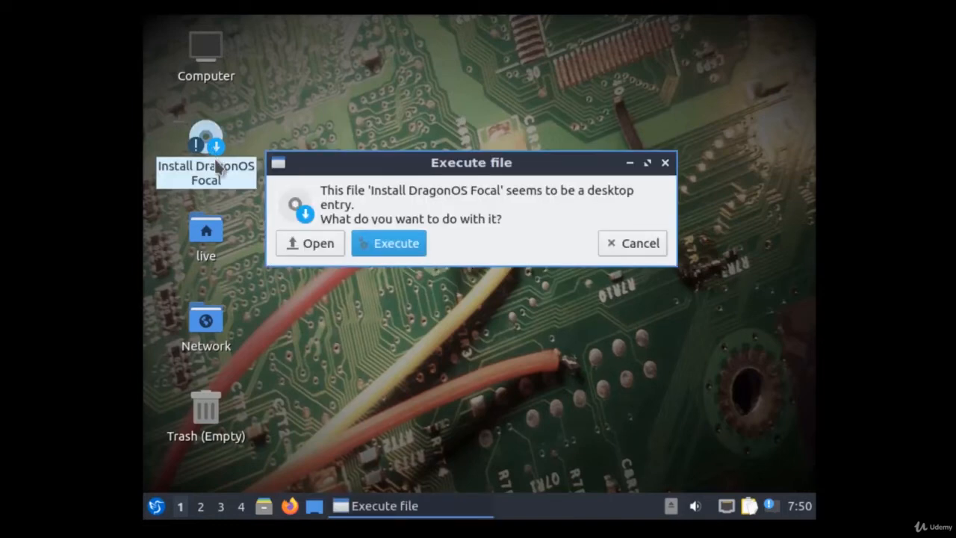
click(395, 243)
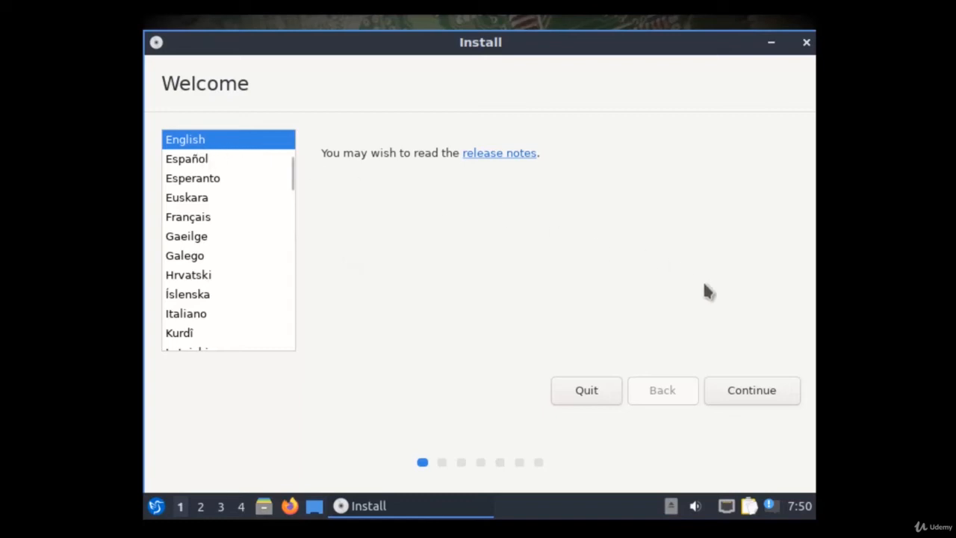
Step: Accept English, the English (US) keyboard layout and the default updates options
click(750, 392)
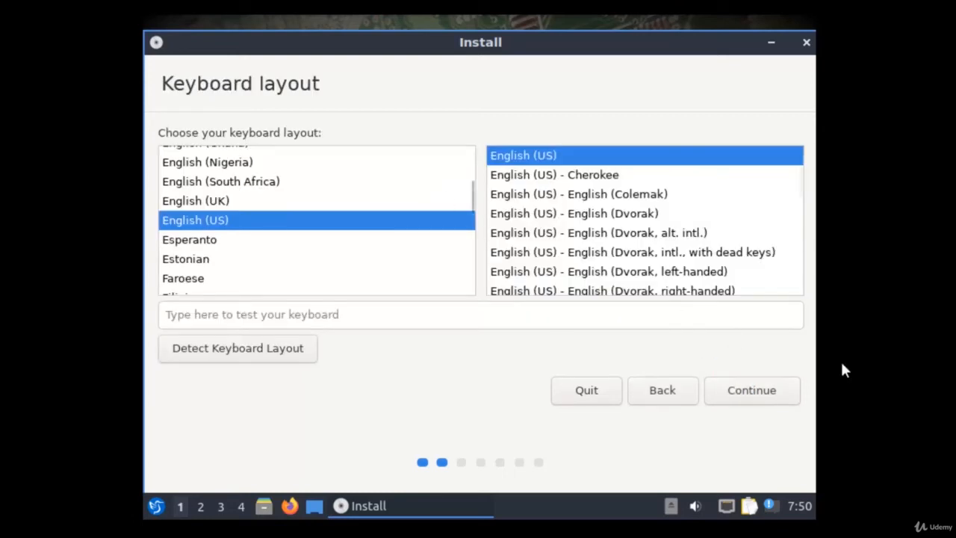
click(753, 400)
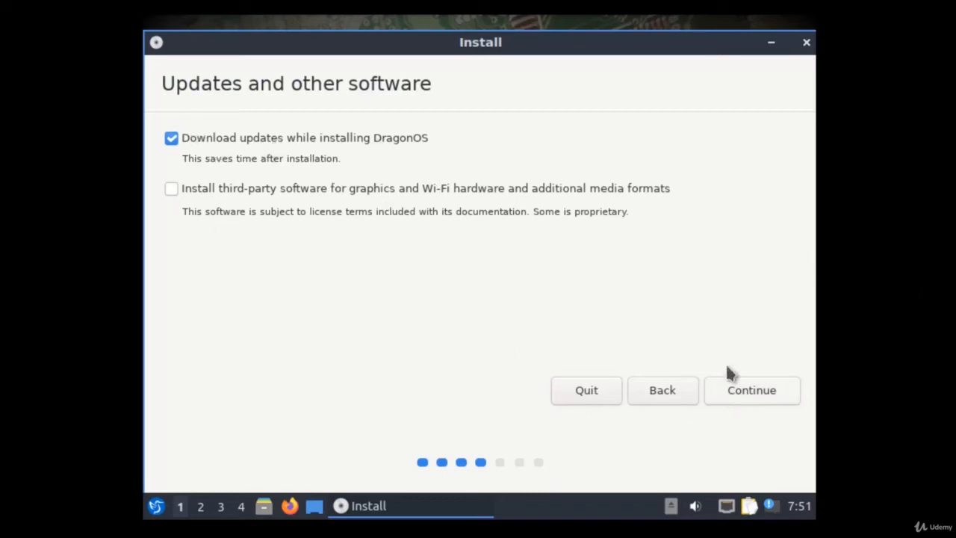
click(746, 391)
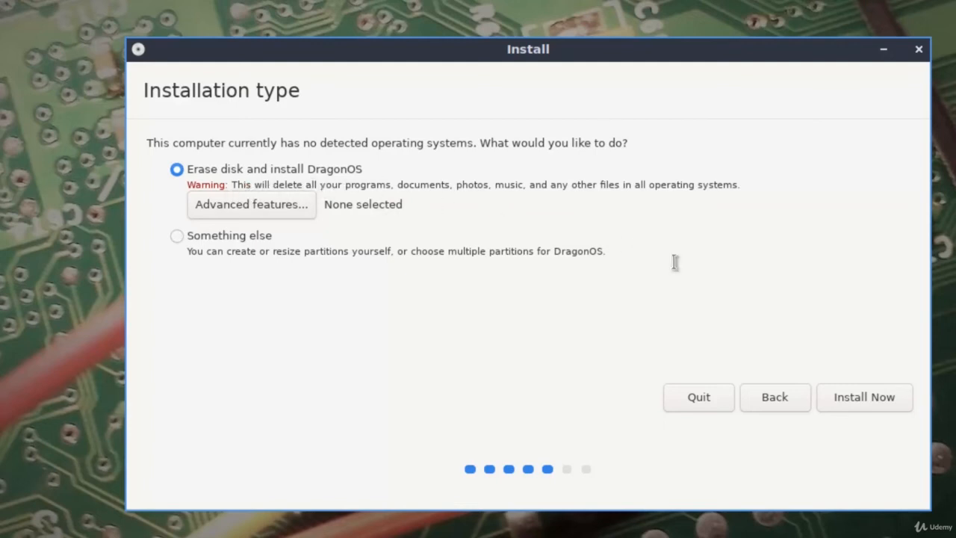
Step: Choose 'Erase disk and install DragonOS' and confirm writing the partition changes to disk
click(881, 402)
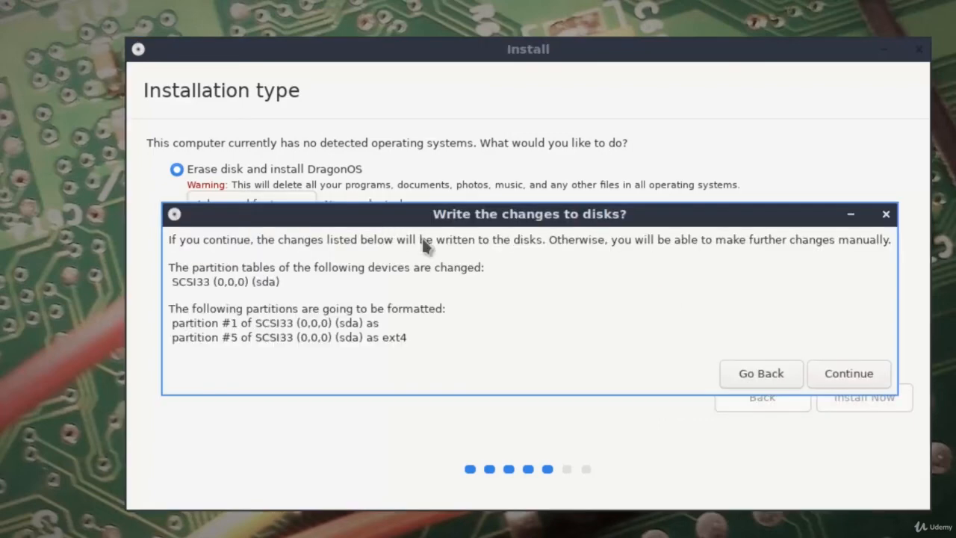
click(849, 373)
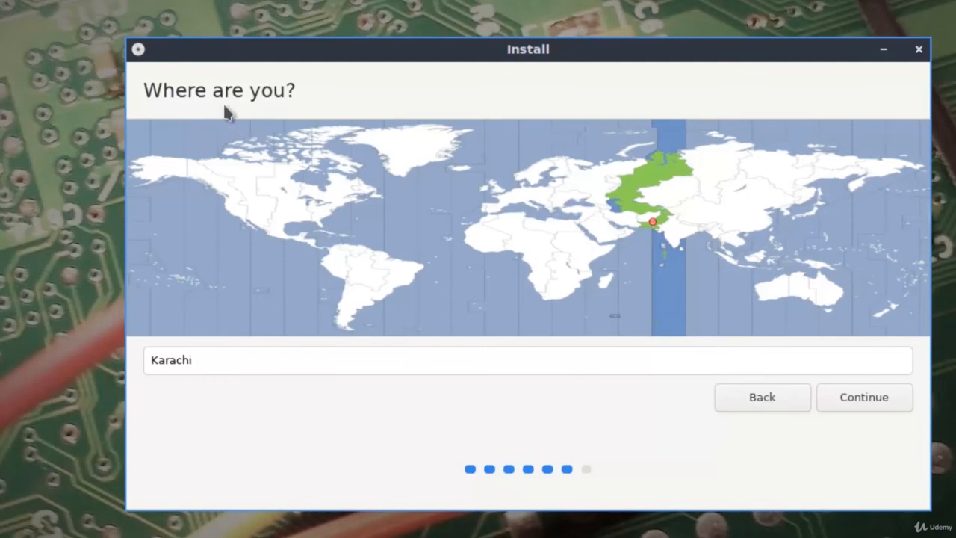
Step: Keep Karachi as the location, enter the user's name and a confirmed password, enable automatic login, and begin installing
click(859, 400)
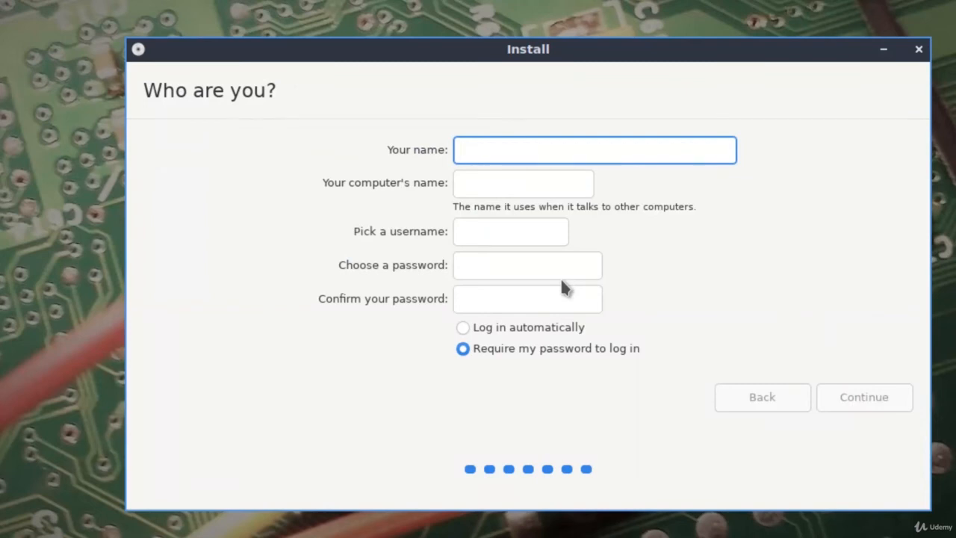
text(arsalan)
click(517, 269)
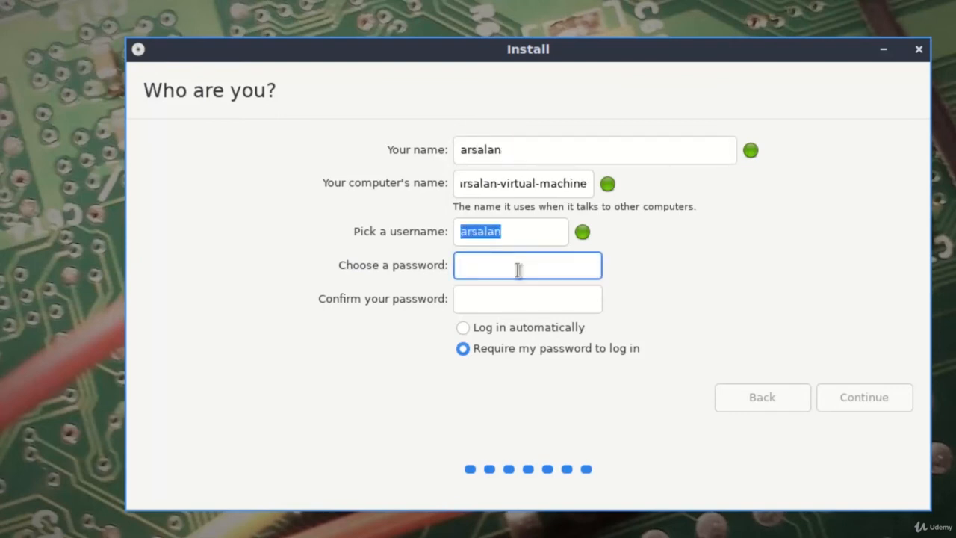
text(123)
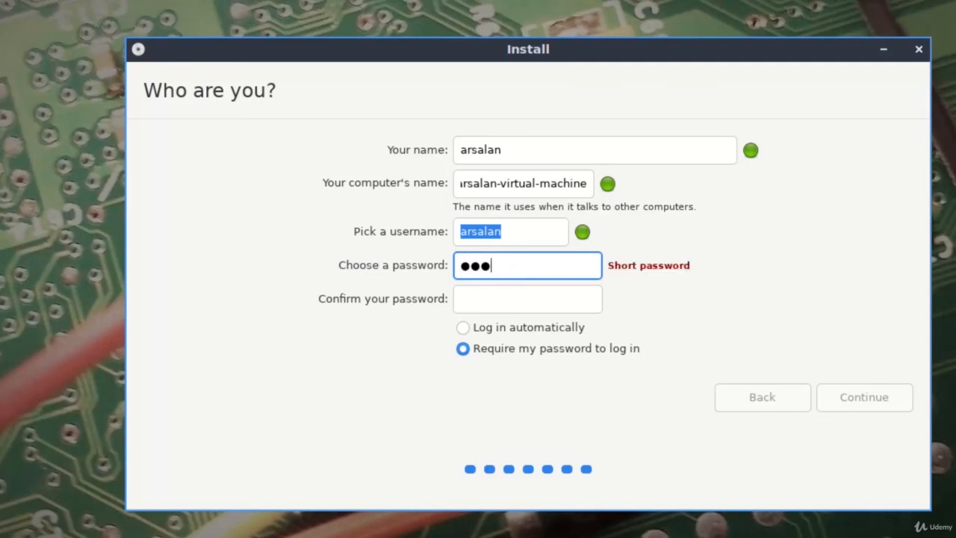
text(4567)
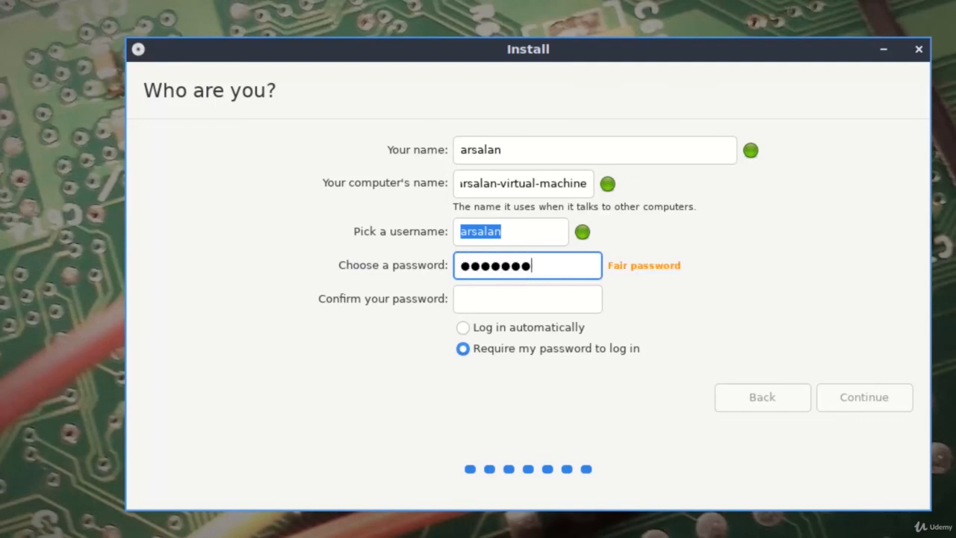
key(Tab)
text(1234)
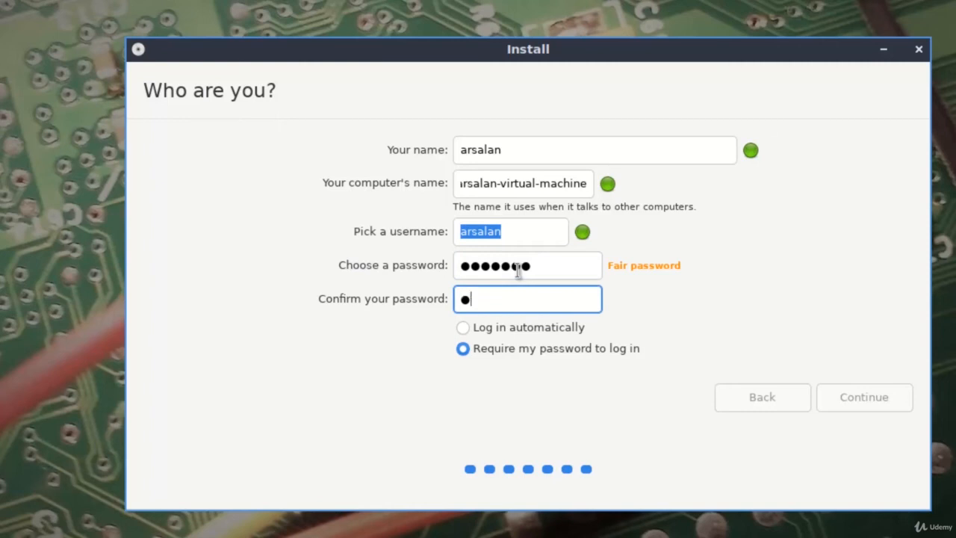
text(567)
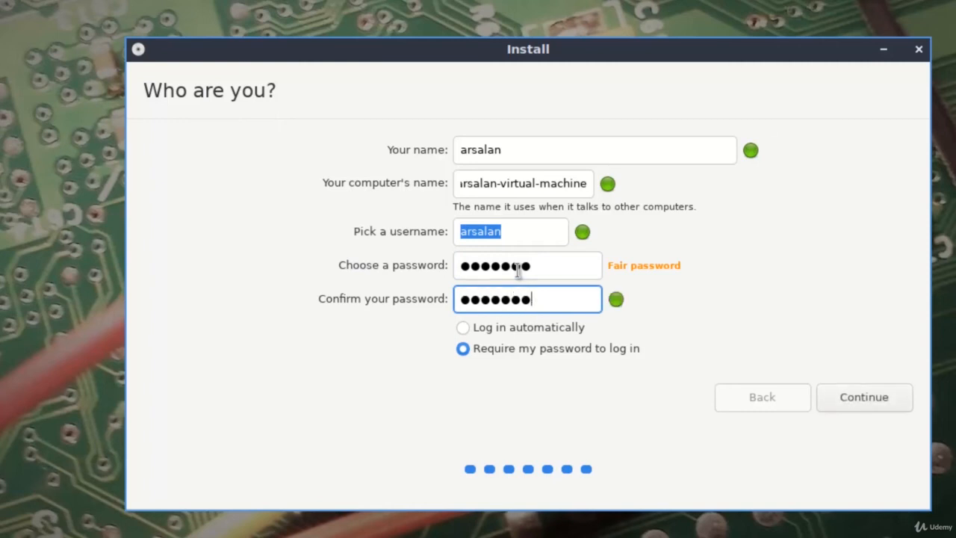
click(532, 327)
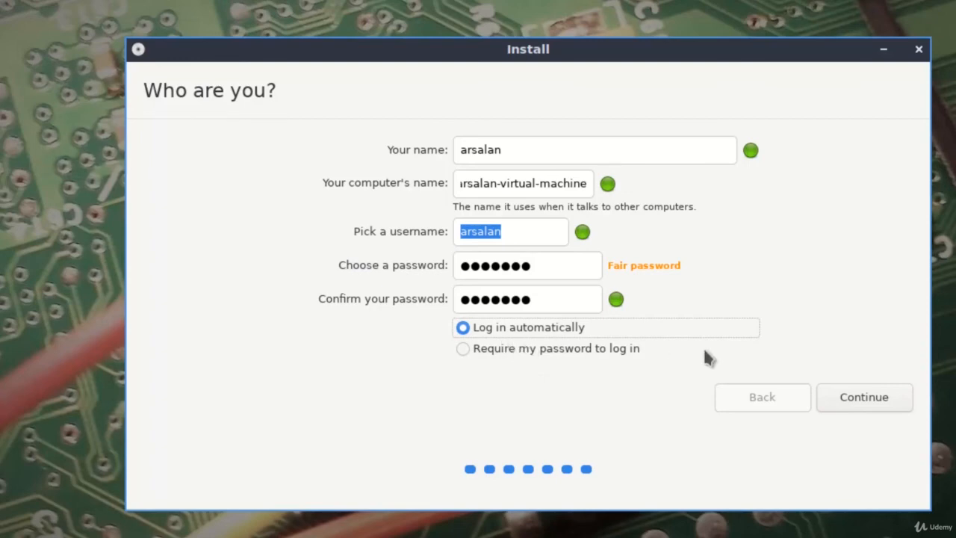
click(856, 407)
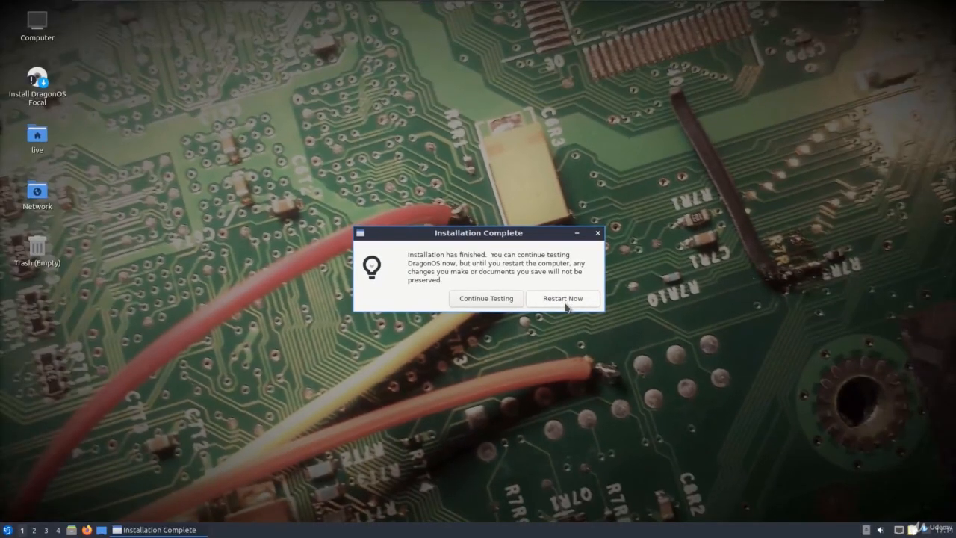
Step: Restart into the installed system, interrupting the waiting SDRplay installer prompt with Ctrl+C
click(566, 302)
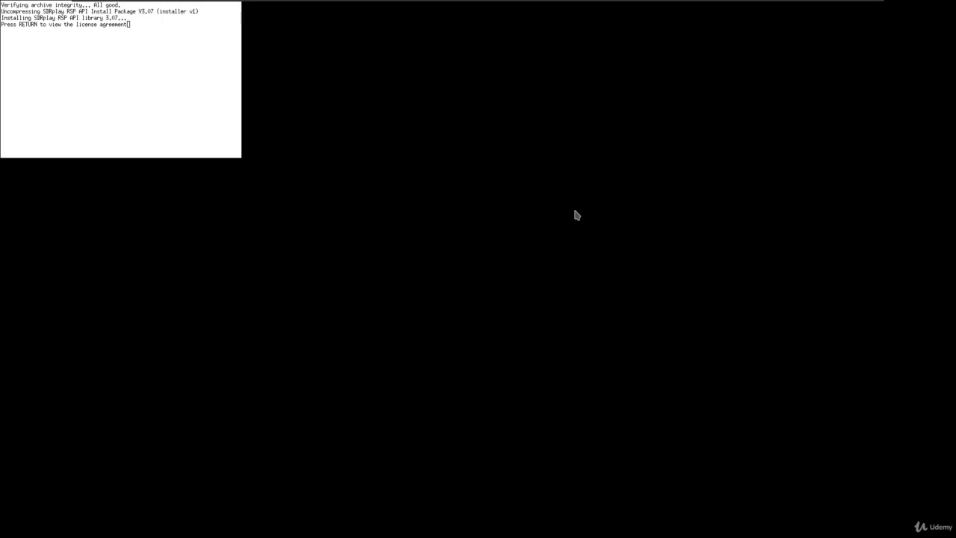
key(ctrl+c)
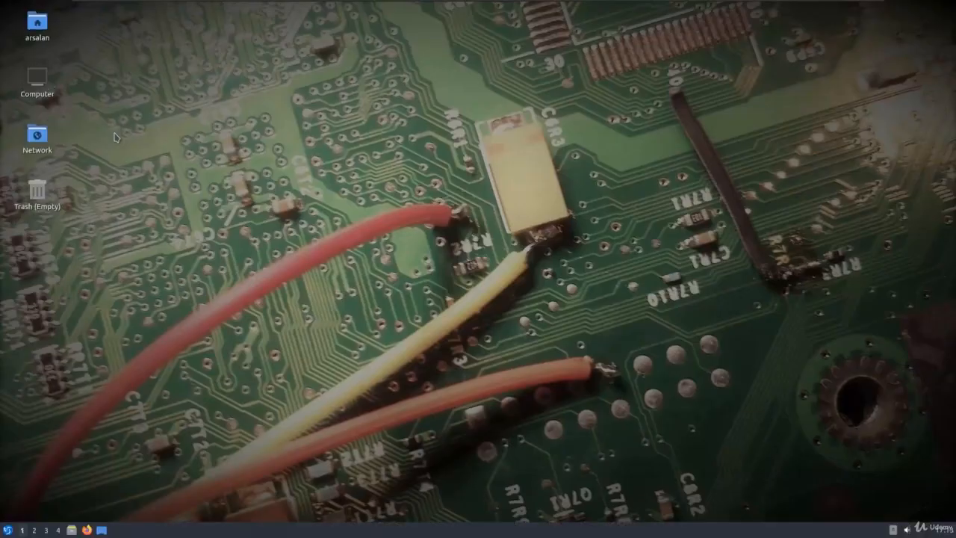